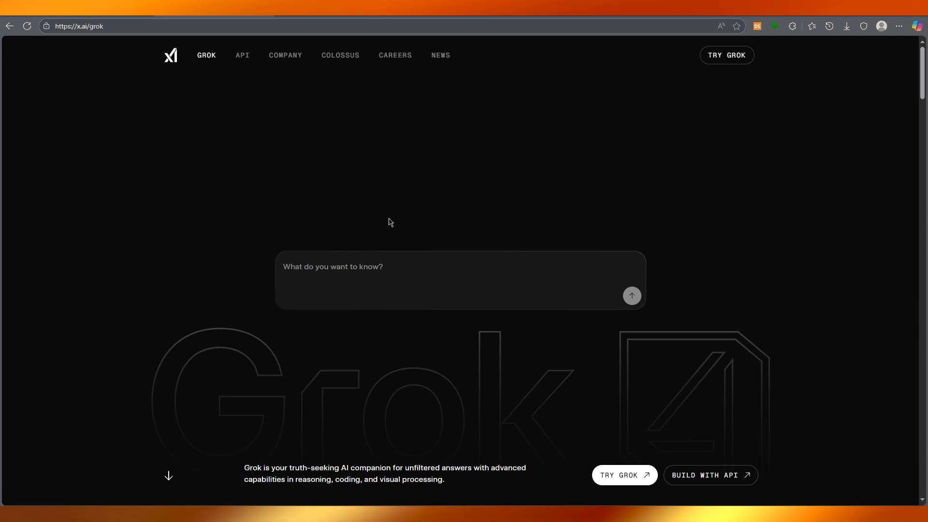
- Focus the 'What do you want to know?' box on the x.ai/grok page
{"action": "left_click", "coordinate": [370, 288]}
{"action": "type", "text": "i"}
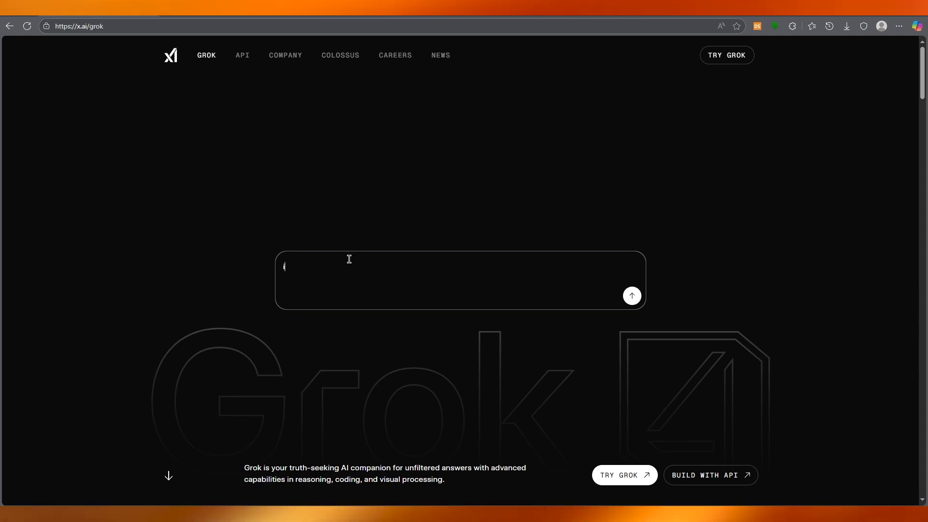
{"action": "type", "text": "want you "}
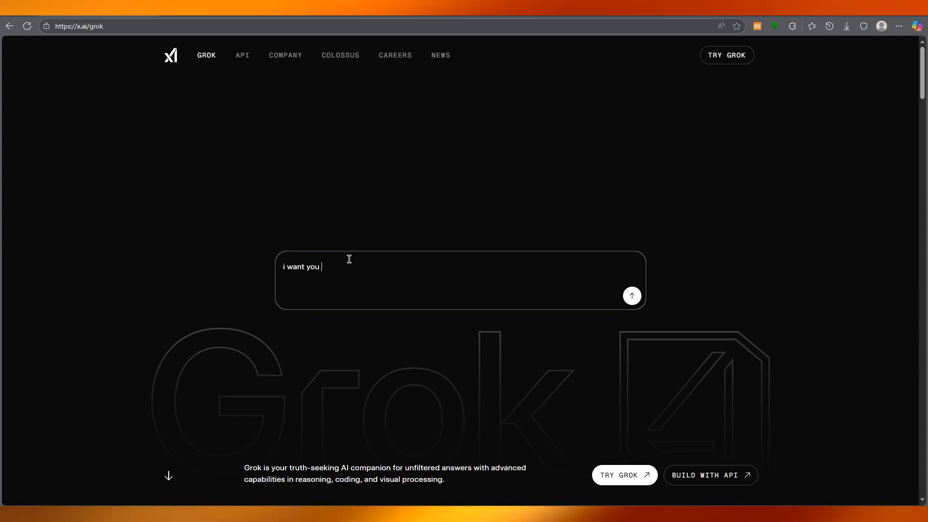
{"action": "type", "text": "to create a"}
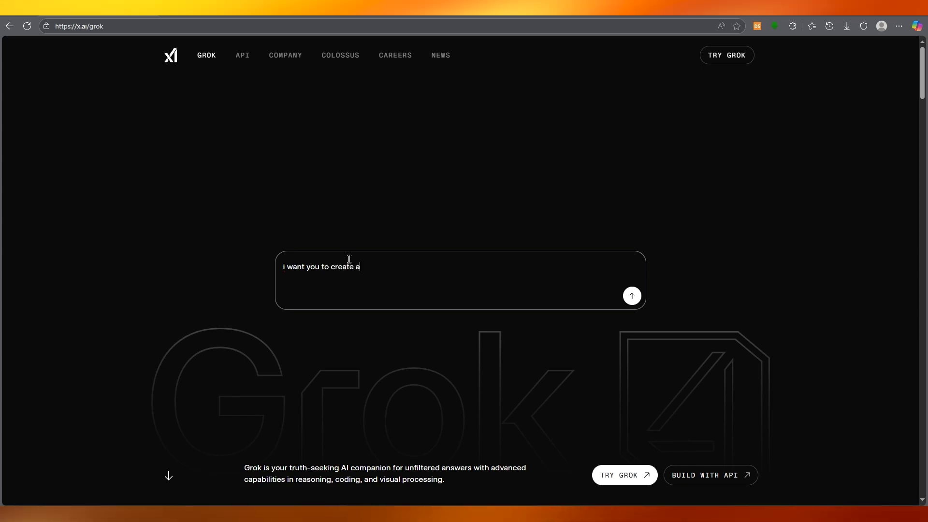
{"action": "type", "text": "n ai c"}
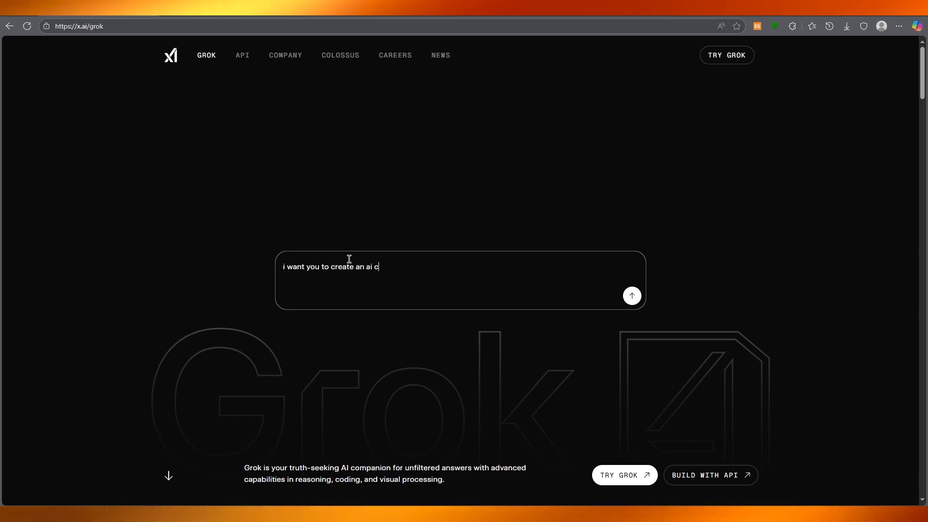
{"action": "type", "text": "ompanion that helps w"}
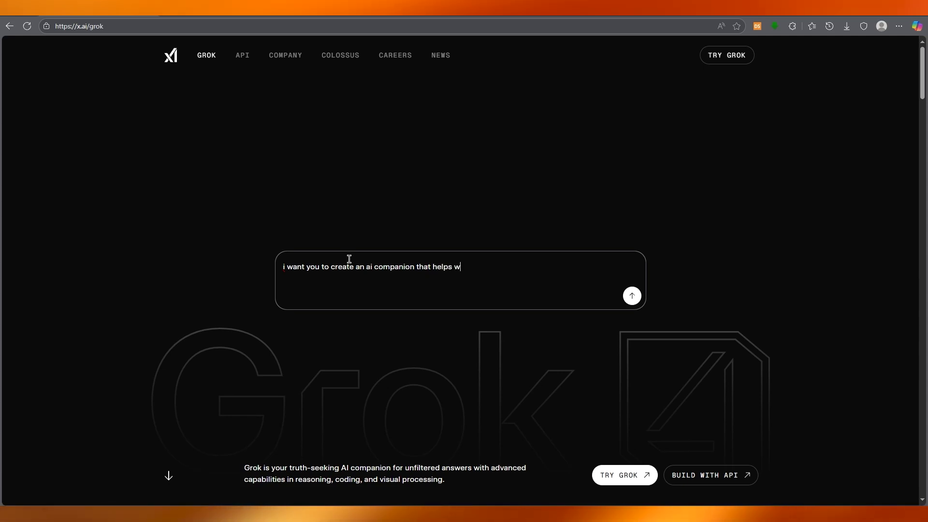
- Request a sarcastic, helpful AI coding companion with an angsty communication style
{"action": "key", "text": "BackSpace"}
{"action": "type", "text": "me in my co"}
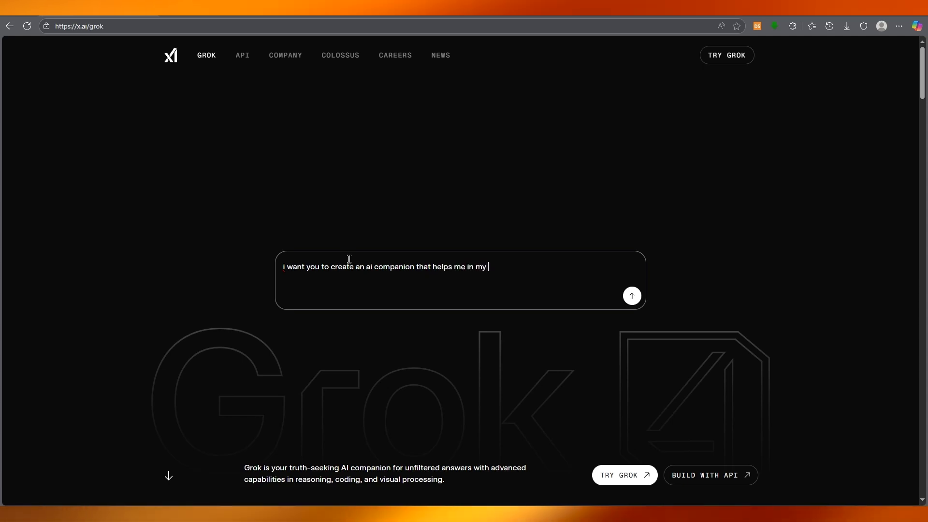
{"action": "type", "text": "ding, m"}
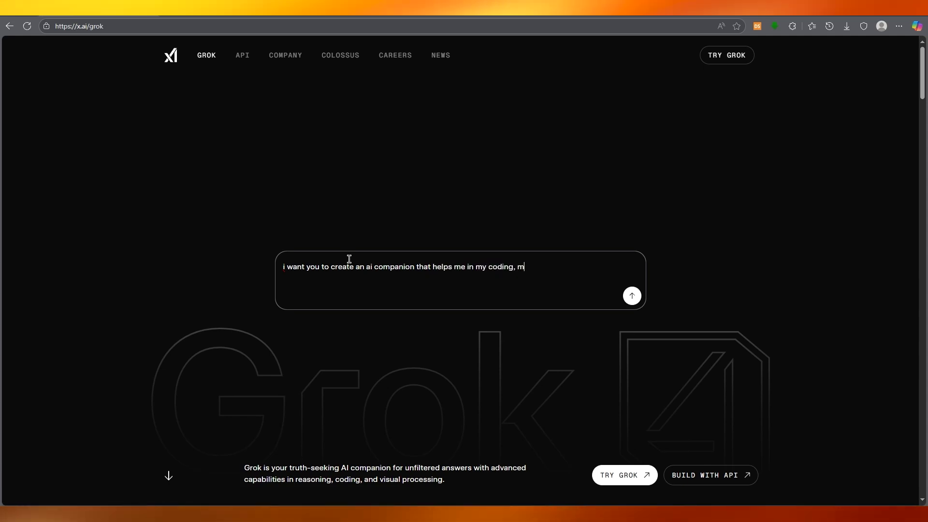
{"action": "type", "text": "ake it sar"}
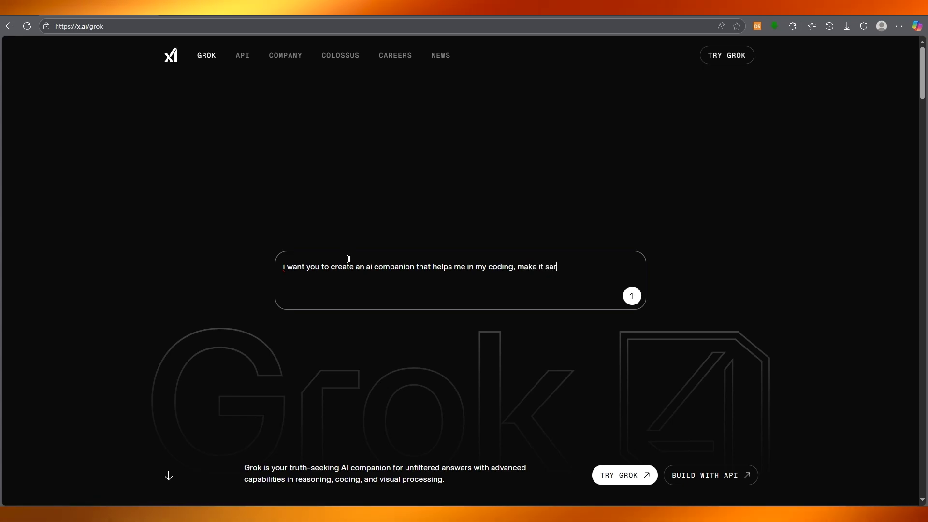
{"action": "type", "text": "castic but helpful"}
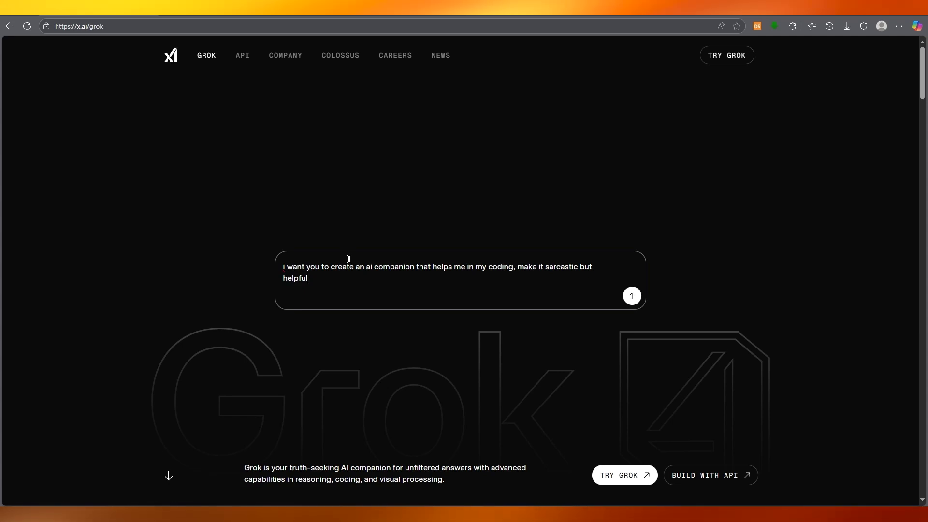
{"action": "type", "text": ", the s"}
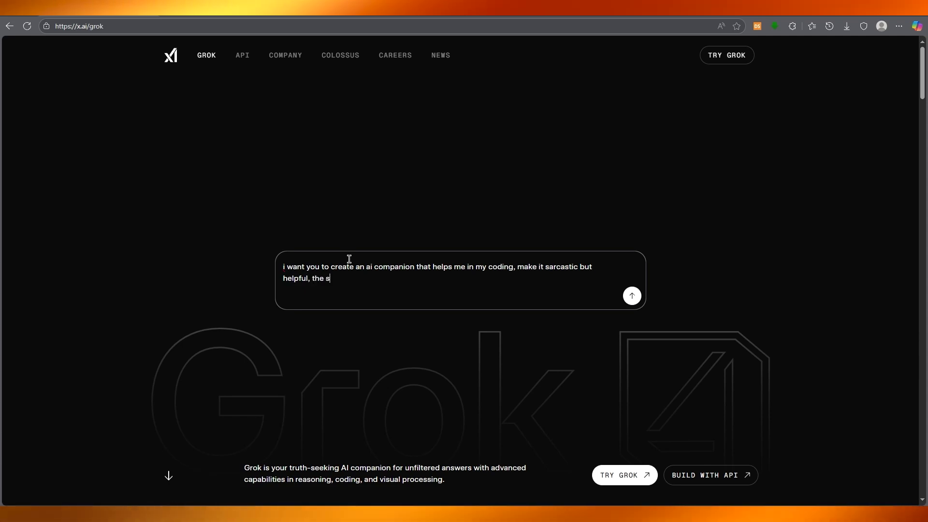
{"action": "type", "text": "tyle of commun"}
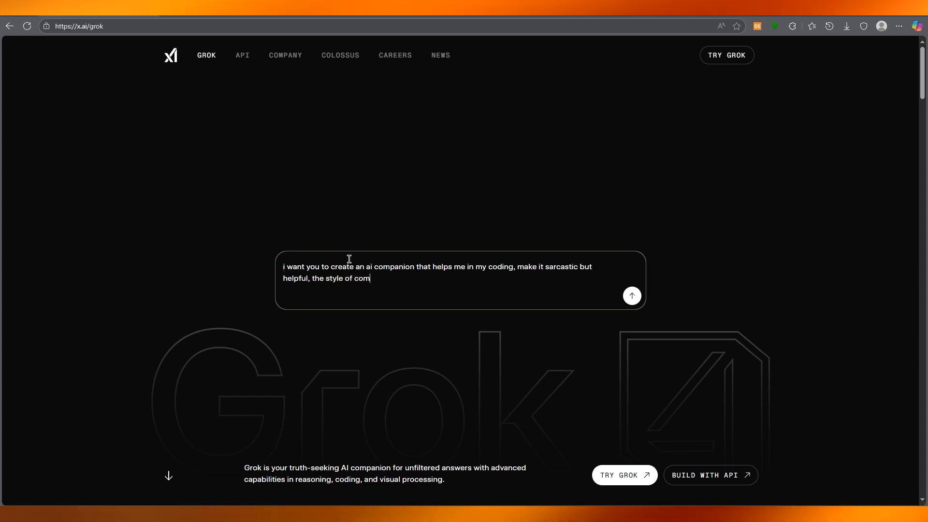
{"action": "type", "text": "icati"}
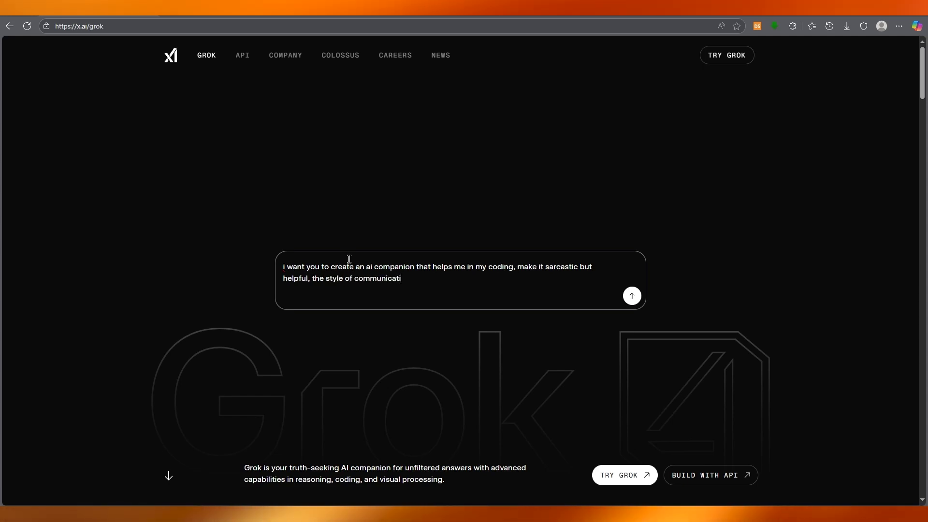
{"action": "type", "text": "on is angsty"}
{"action": "key", "text": "Return"}
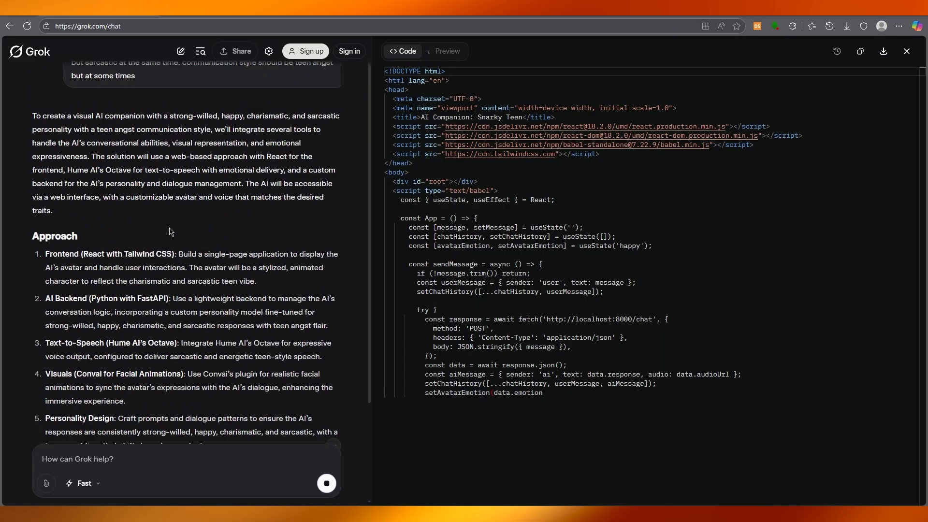
{"action": "scroll", "coordinate": [227, 246], "scroll_direction": "down", "scroll_amount": 3}
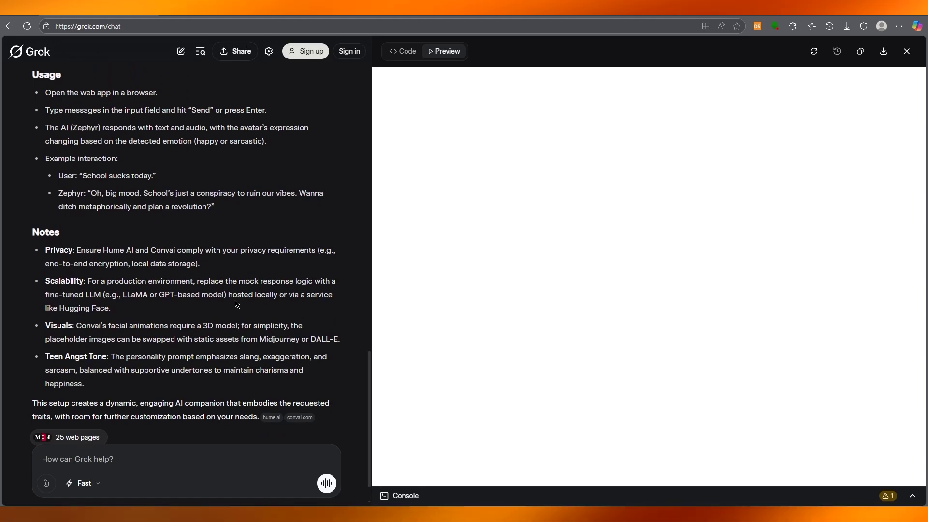
{"action": "scroll", "coordinate": [284, 291], "scroll_direction": "up", "scroll_amount": 5}
{"action": "scroll", "coordinate": [284, 291], "scroll_direction": "up", "scroll_amount": 5}
{"action": "scroll", "coordinate": [305, 217], "scroll_direction": "up", "scroll_amount": 5}
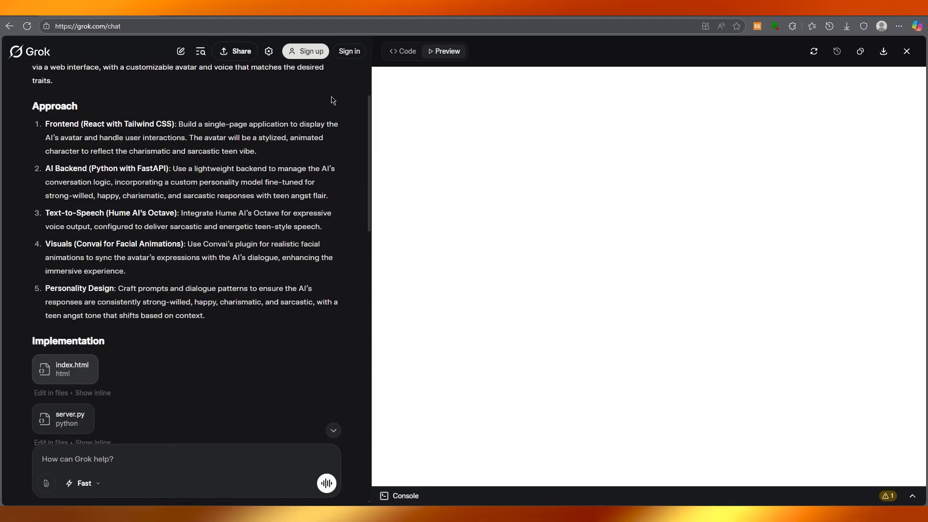
- Review the companion app's code and preview, and expand the console to see the Tailwind warning
{"action": "left_click", "coordinate": [399, 52]}
{"action": "left_click", "coordinate": [444, 52]}
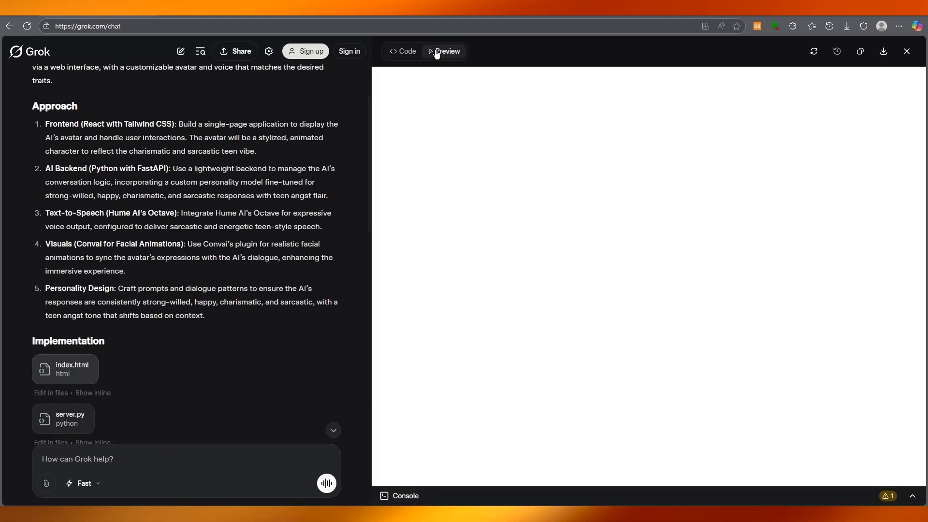
{"action": "left_click", "coordinate": [563, 494]}
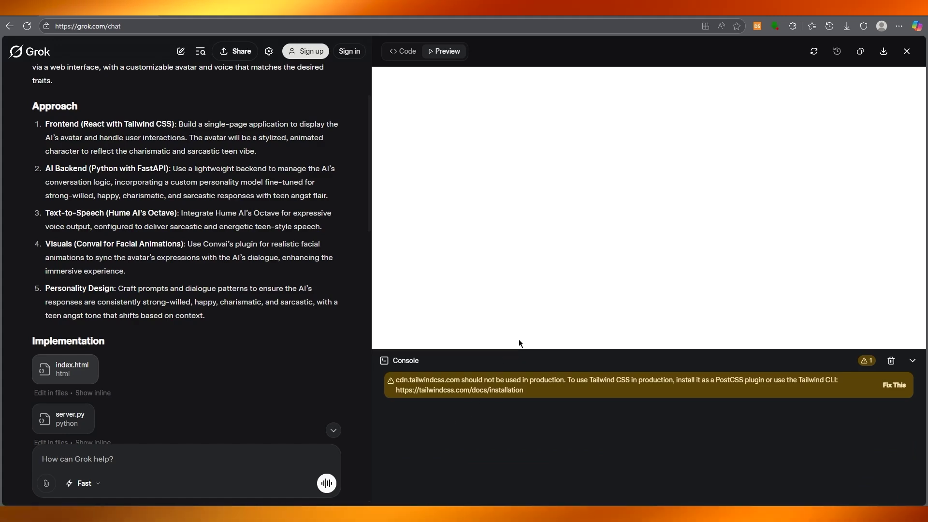
- Send the Tailwind CDN production warning to Grok with 'Fix This'
{"action": "left_click", "coordinate": [894, 385]}
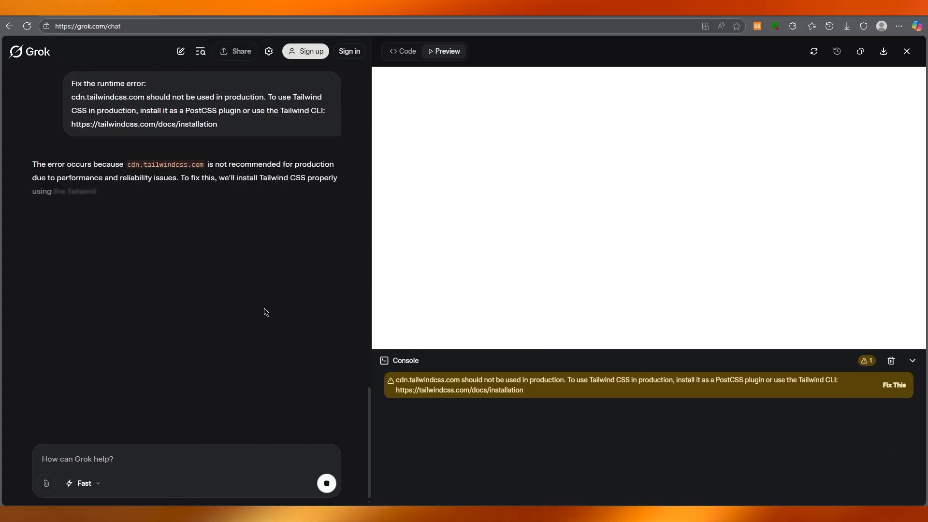